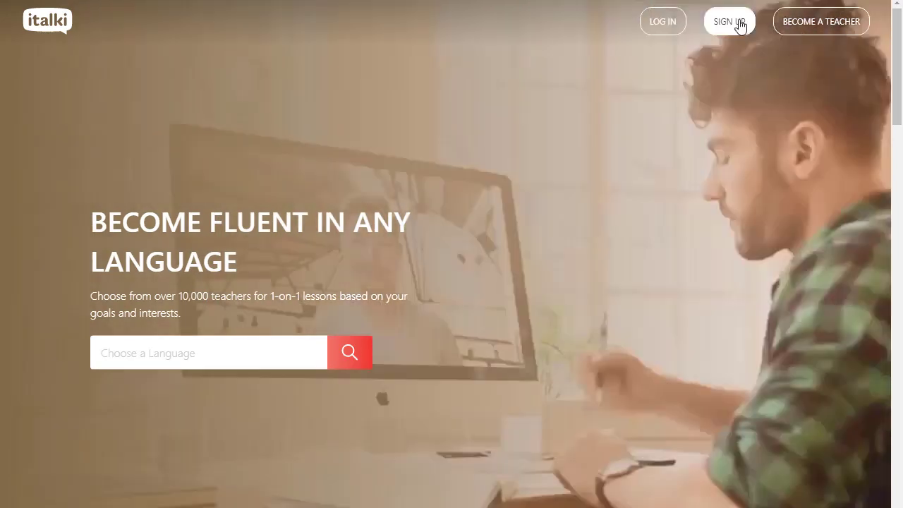
Register an italki account with Facebook and go to the teacher search.
click(738, 23)
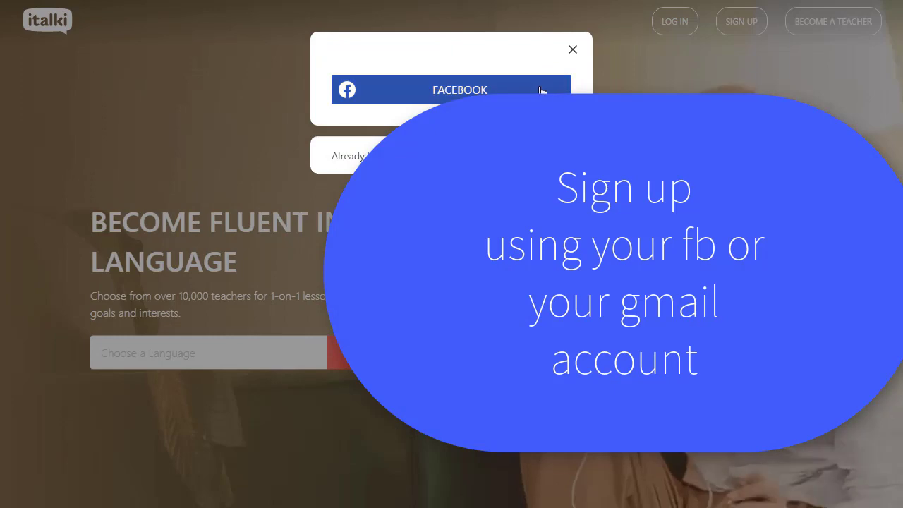
click(541, 90)
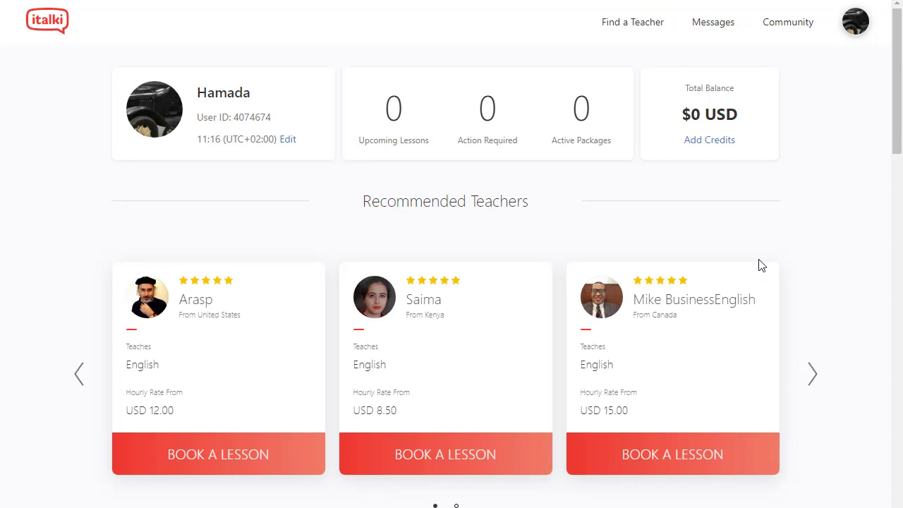
click(632, 39)
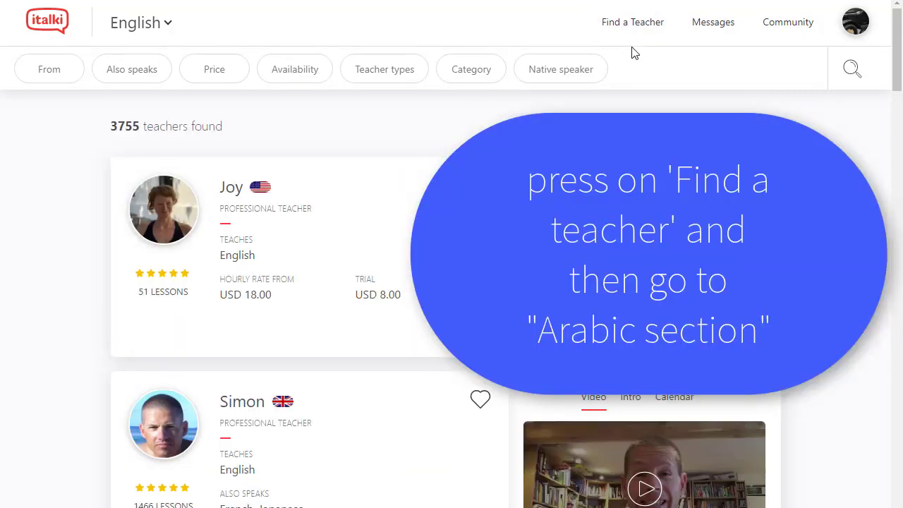
Switch the teacher search language from English to Arabic and apply the filter.
click(150, 29)
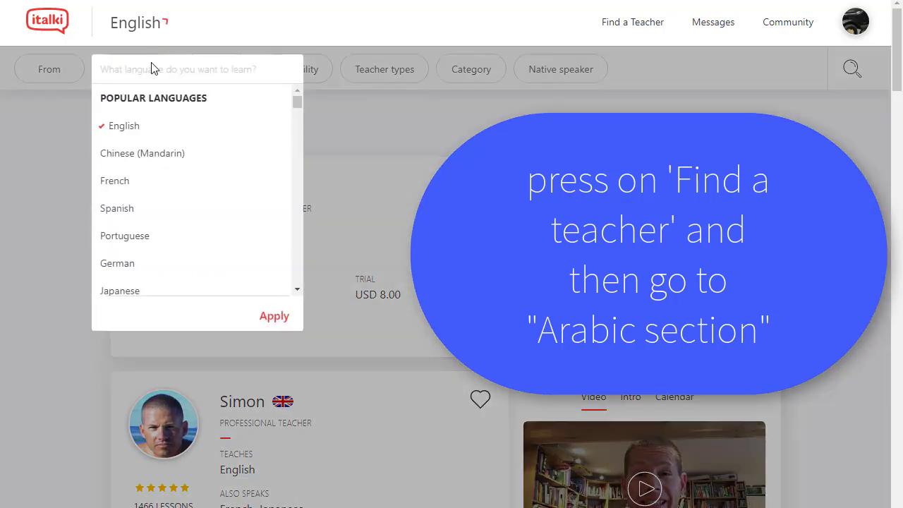
scroll(155, 233, down, 1)
click(145, 275)
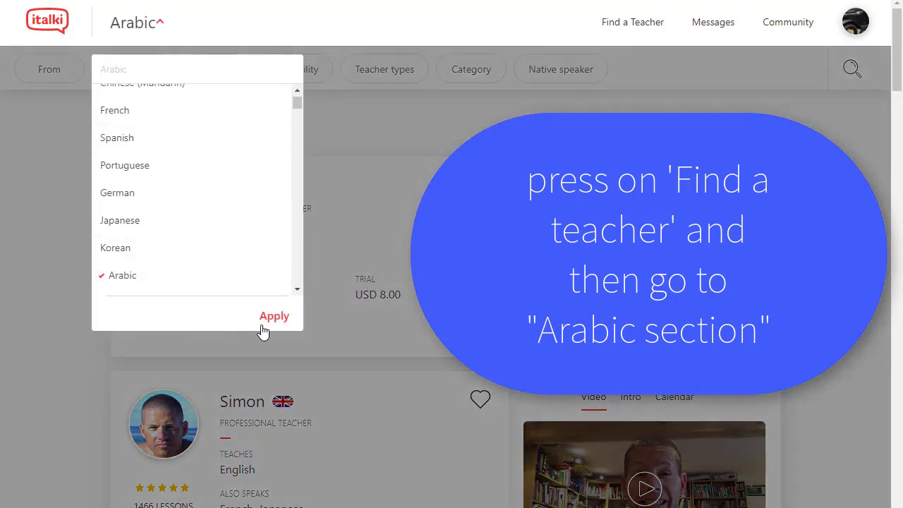
click(262, 330)
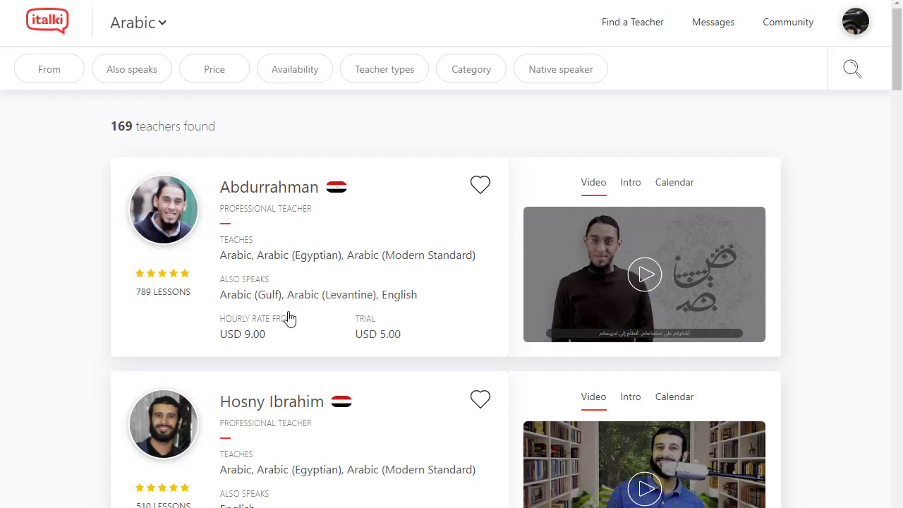
scroll(304, 318, down, 10)
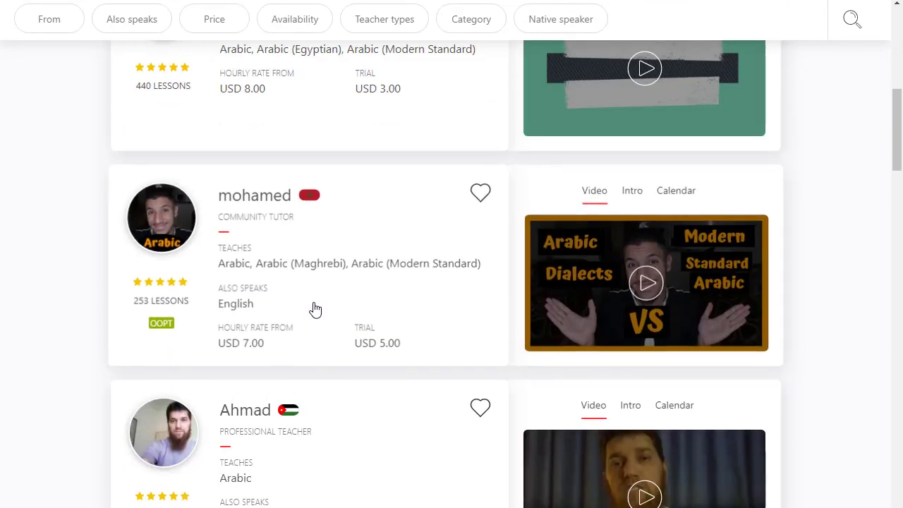
scroll(314, 309, up, 6)
scroll(317, 311, up, 3)
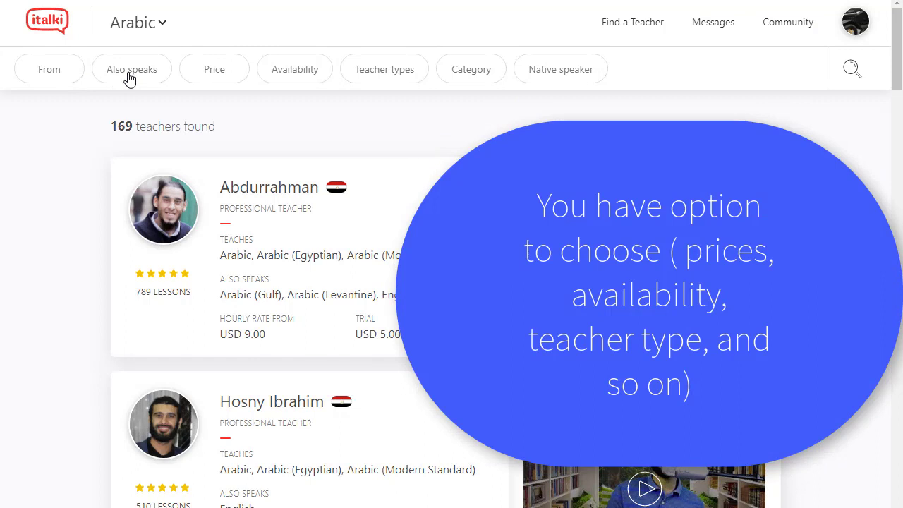
click(213, 71)
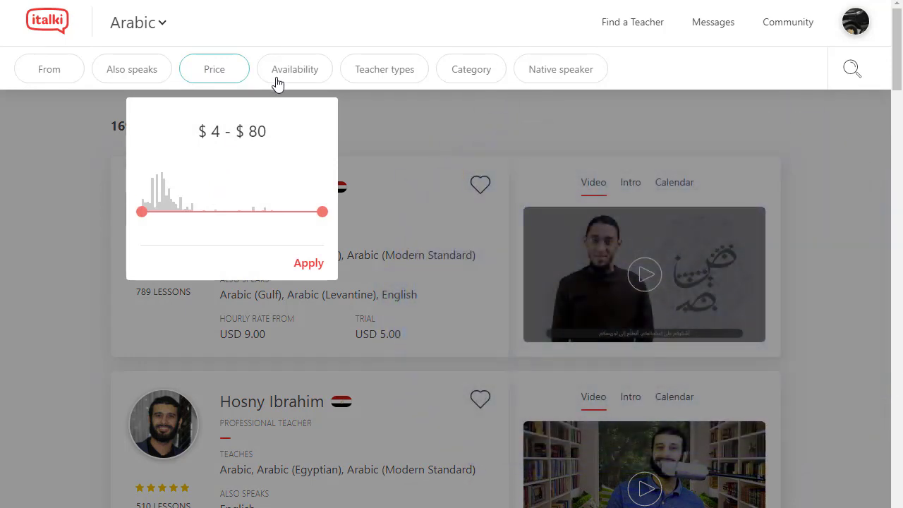
click(279, 80)
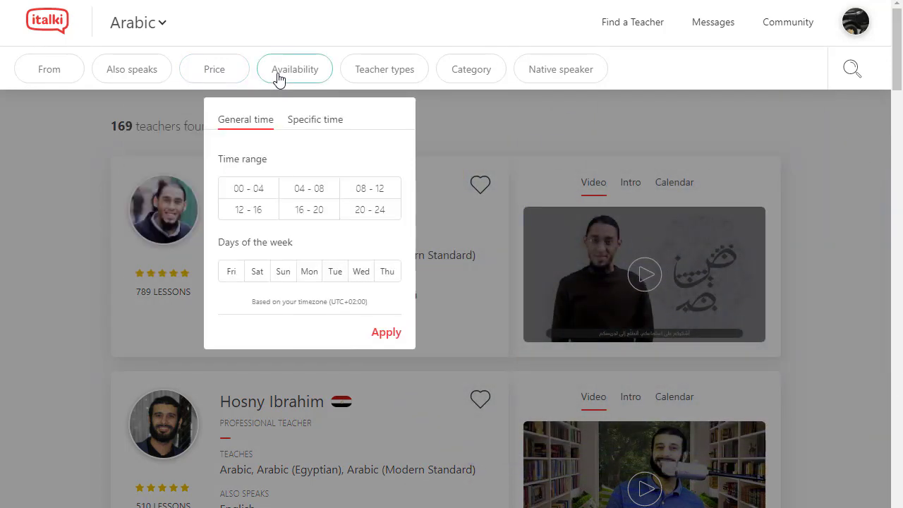
click(376, 79)
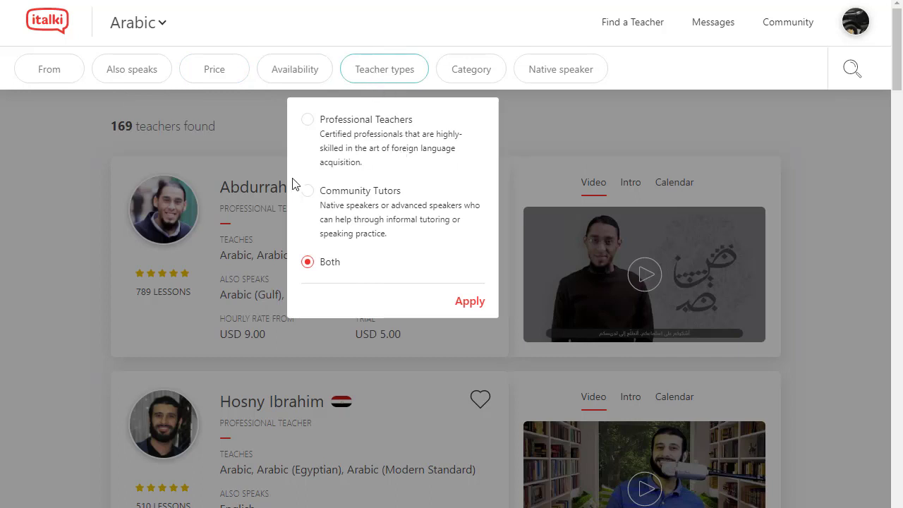
click(96, 204)
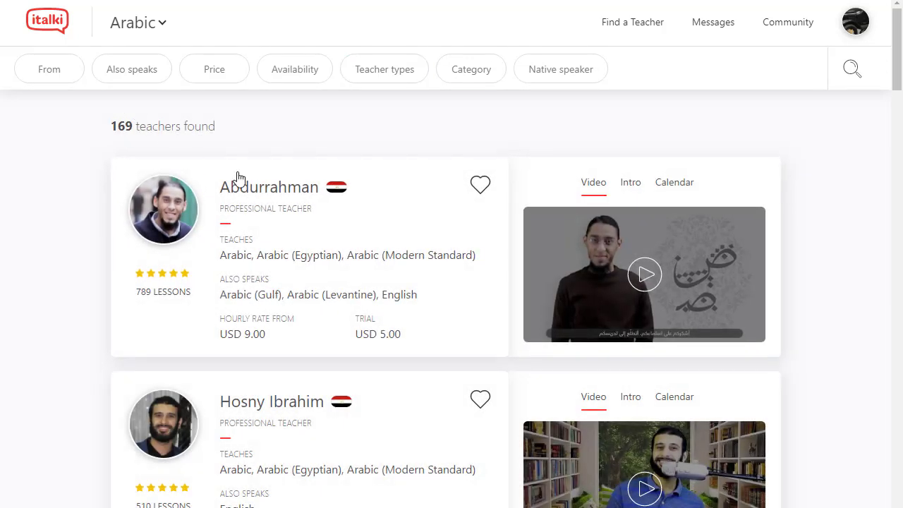
scroll(256, 176, down, 1)
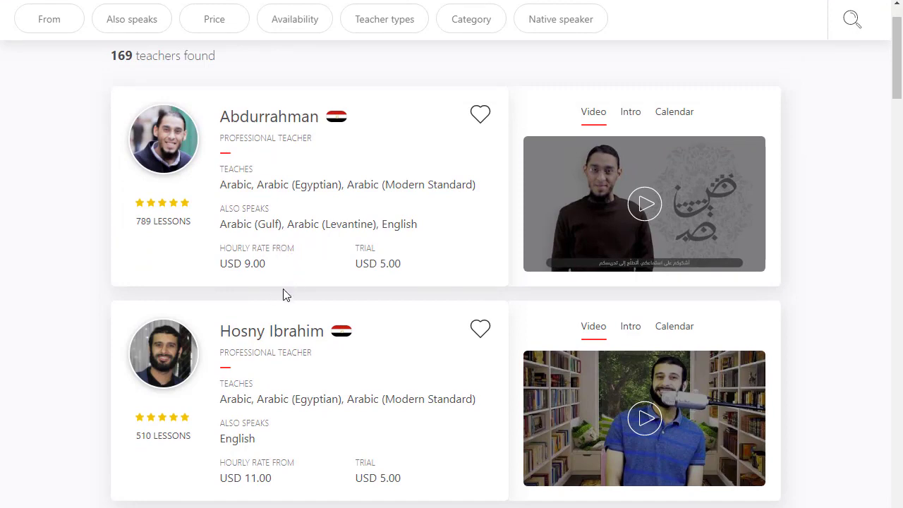
scroll(282, 292, down, 7)
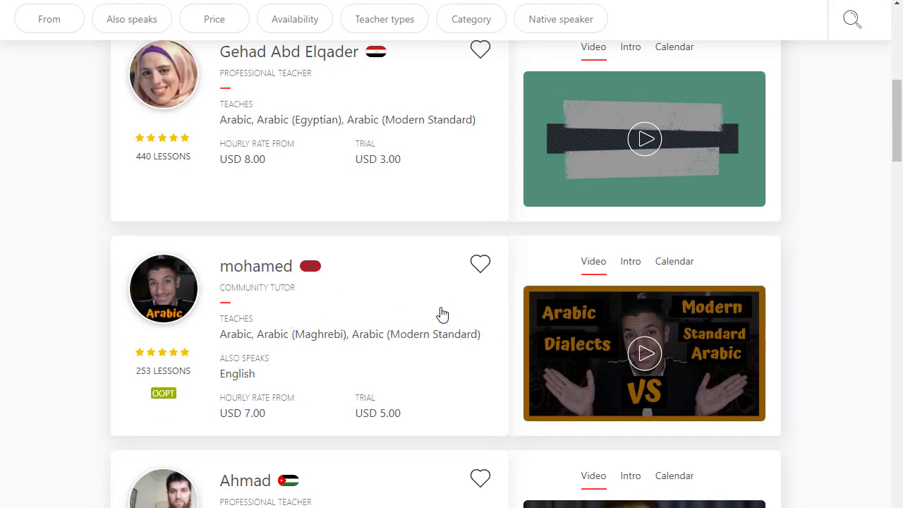
Open the Maghrebi Arabic community tutor's profile, look it over, and start booking.
click(167, 293)
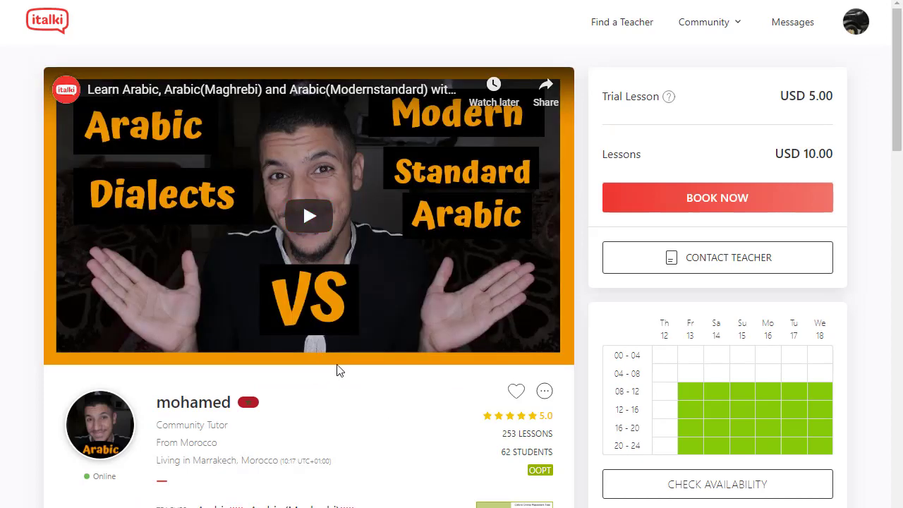
scroll(345, 321, down, 3)
scroll(334, 331, down, 3)
scroll(332, 331, up, 6)
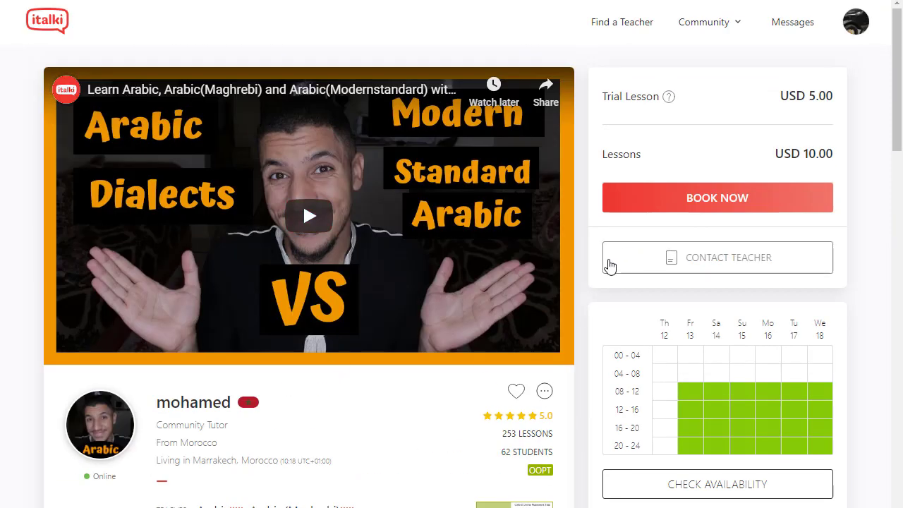
click(702, 216)
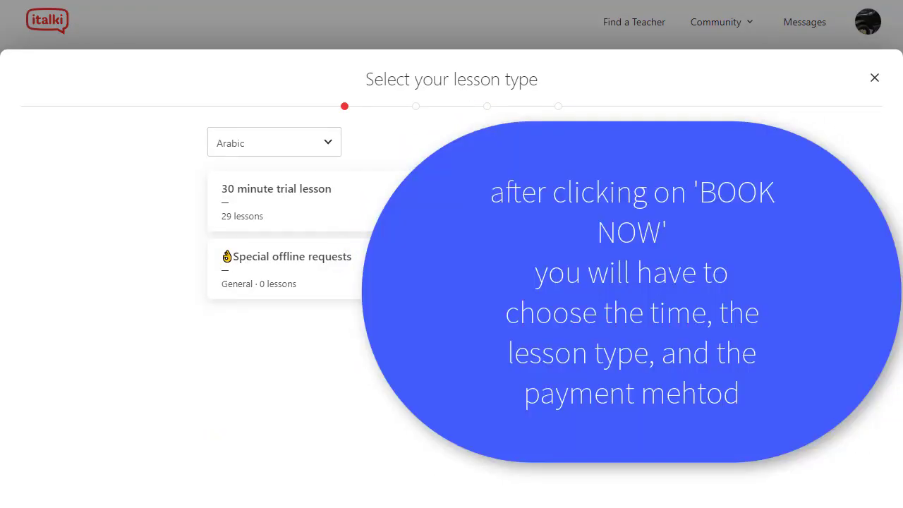
Keep plain Arabic as the lesson language and pick the $5.00 30-minute trial lesson.
click(289, 145)
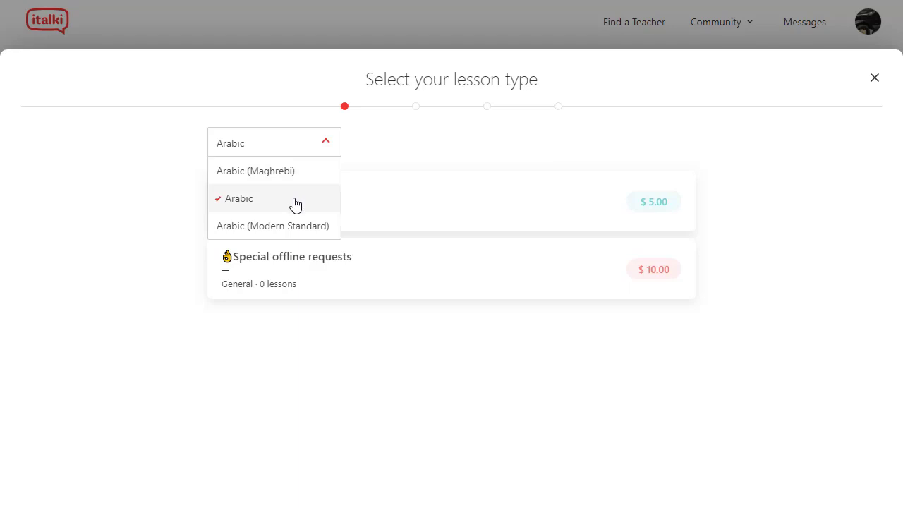
click(378, 369)
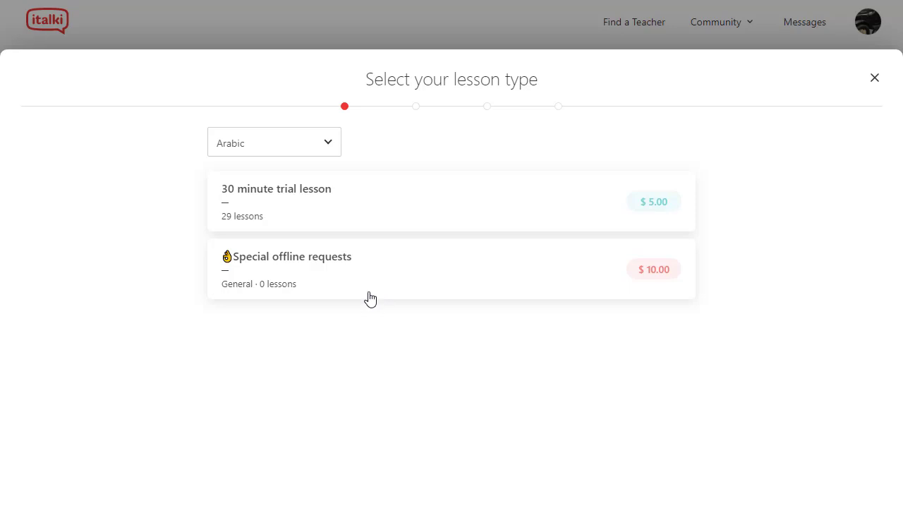
click(358, 221)
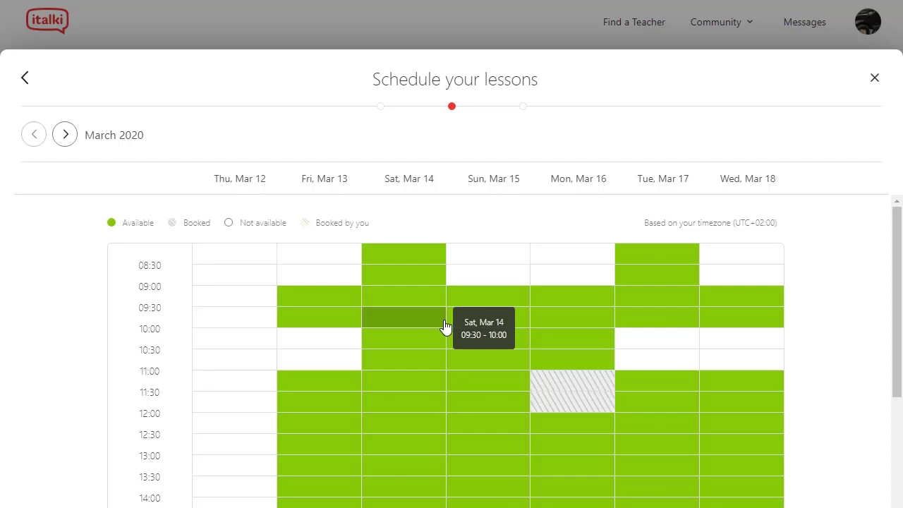
Book the Sat, Mar 14 09:30–10:00 slot with Skype as the communication tool.
click(443, 318)
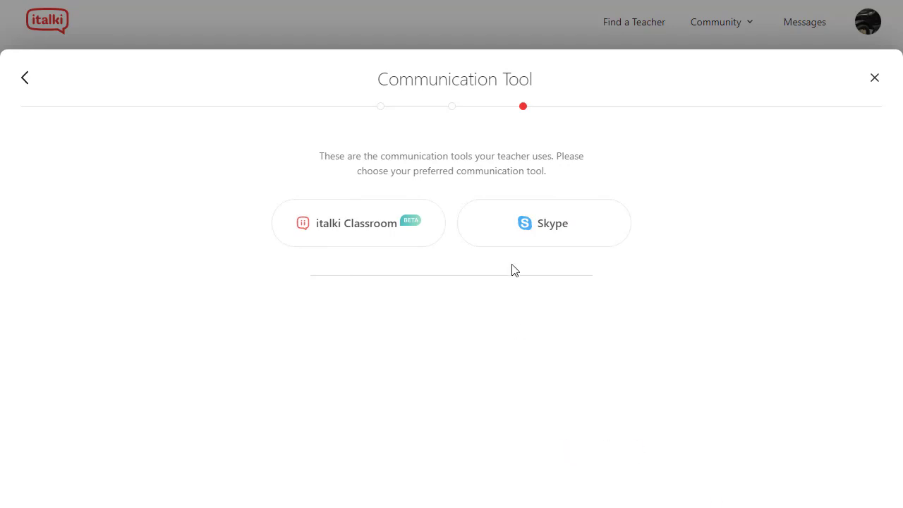
click(558, 233)
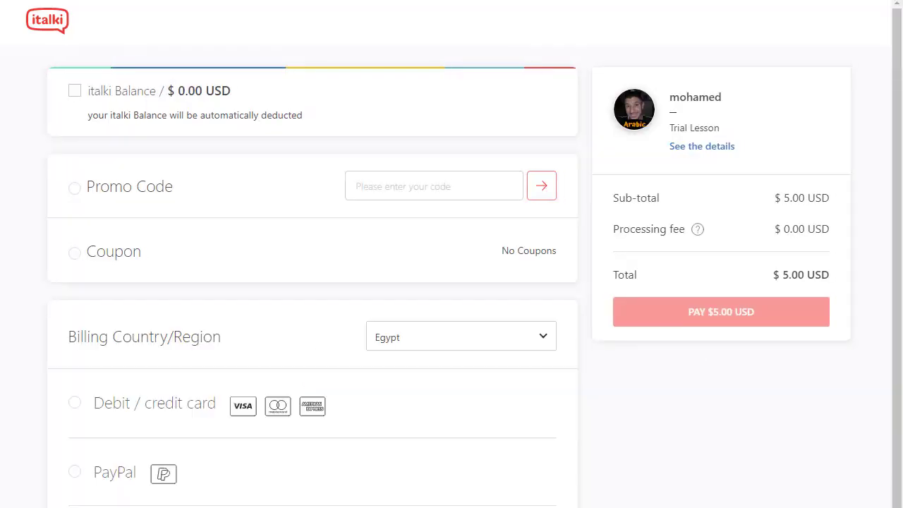
Compare PayPal ($0.49 fee) with card payment, then go back to the dashboard unpaid.
scroll(352, 383, down, 1)
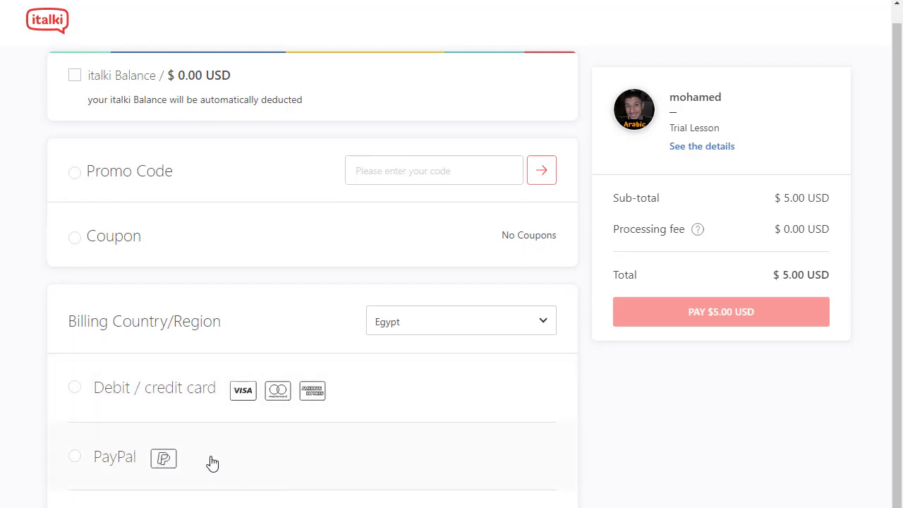
click(129, 460)
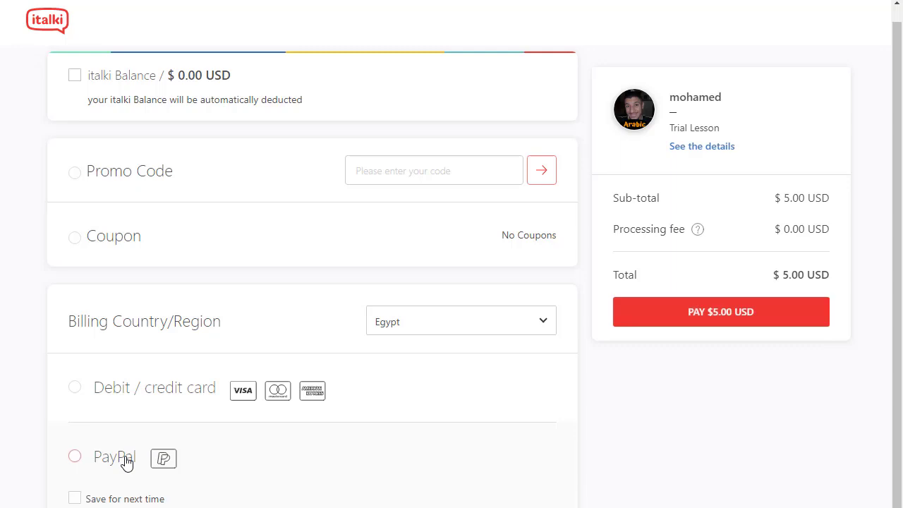
click(139, 399)
scroll(175, 483, down, 2)
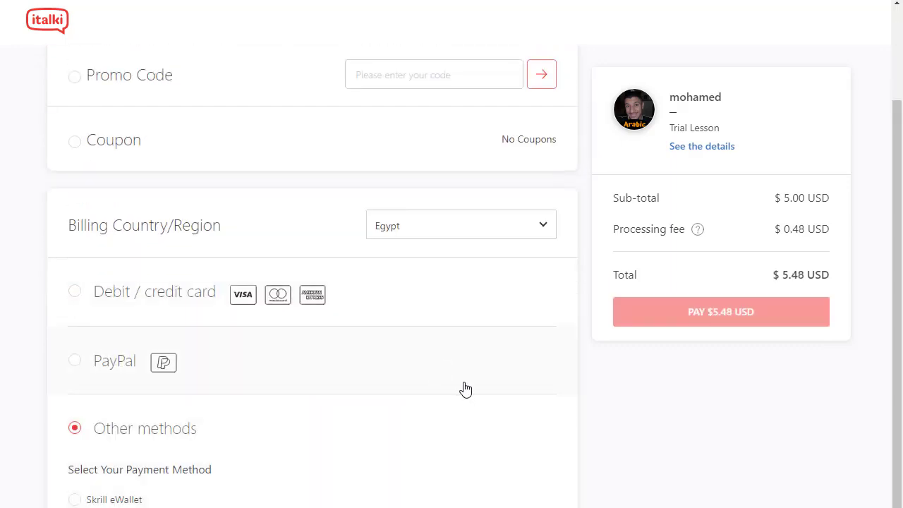
scroll(338, 271, up, 2)
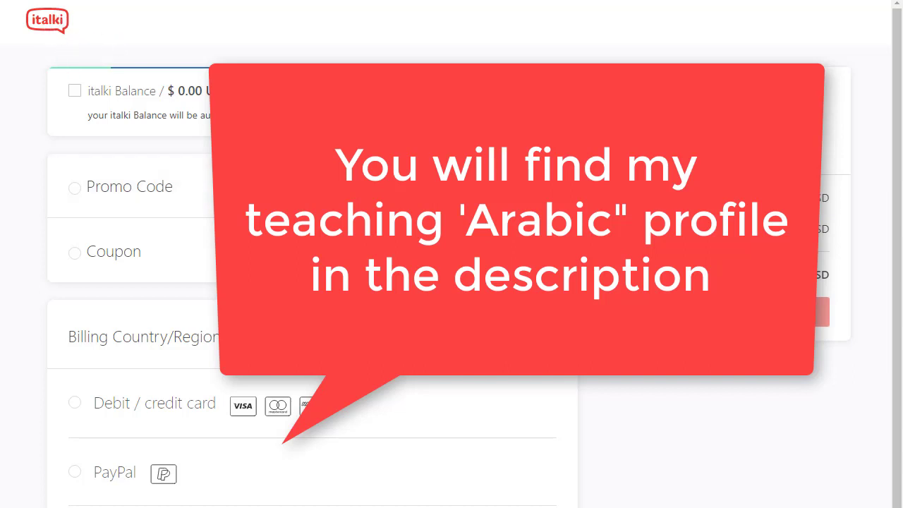
click(32, 20)
click(32, 20)
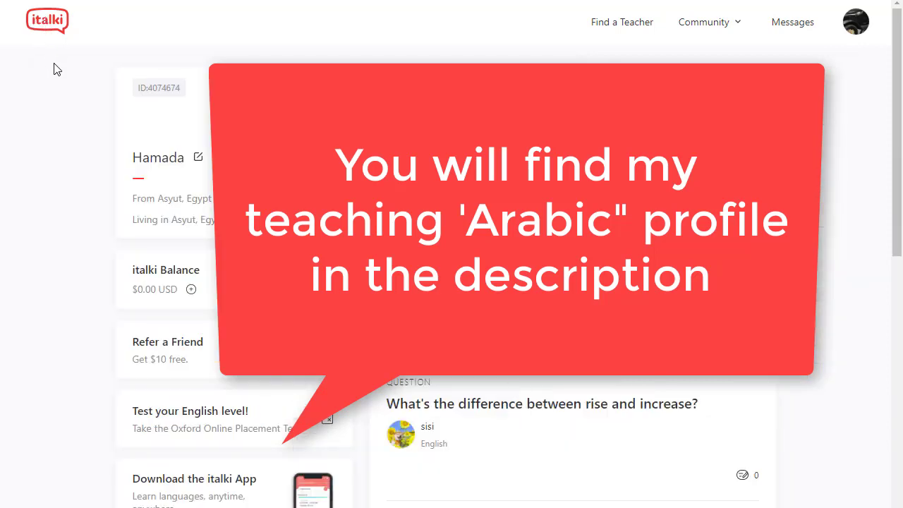